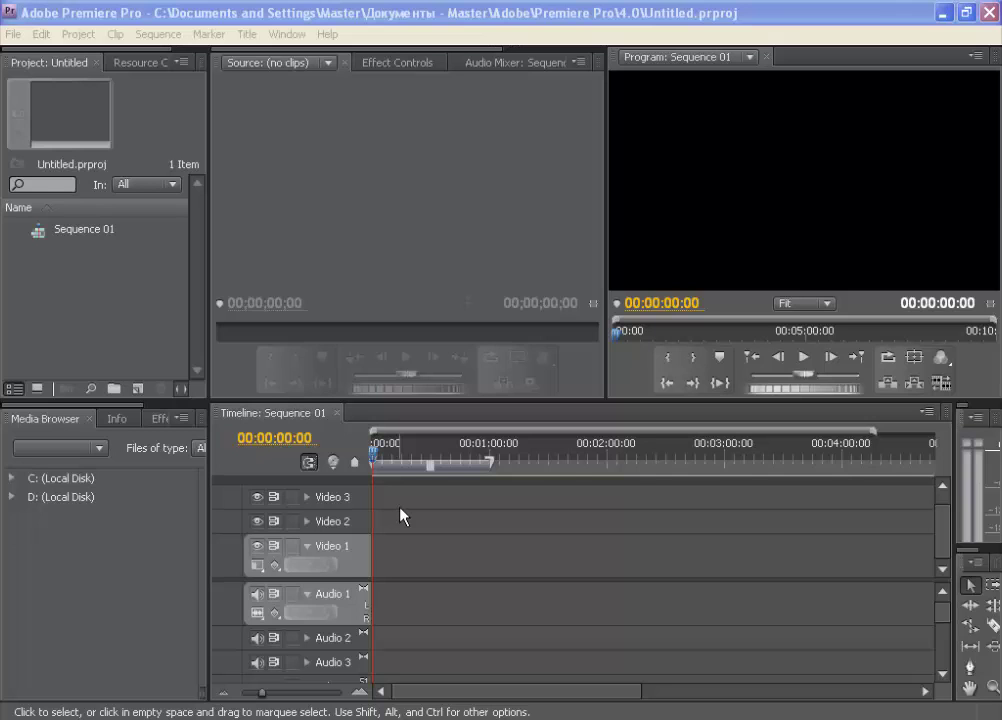
Choose File > New > Project to bring up the New Project dialog
left_click(13, 34)
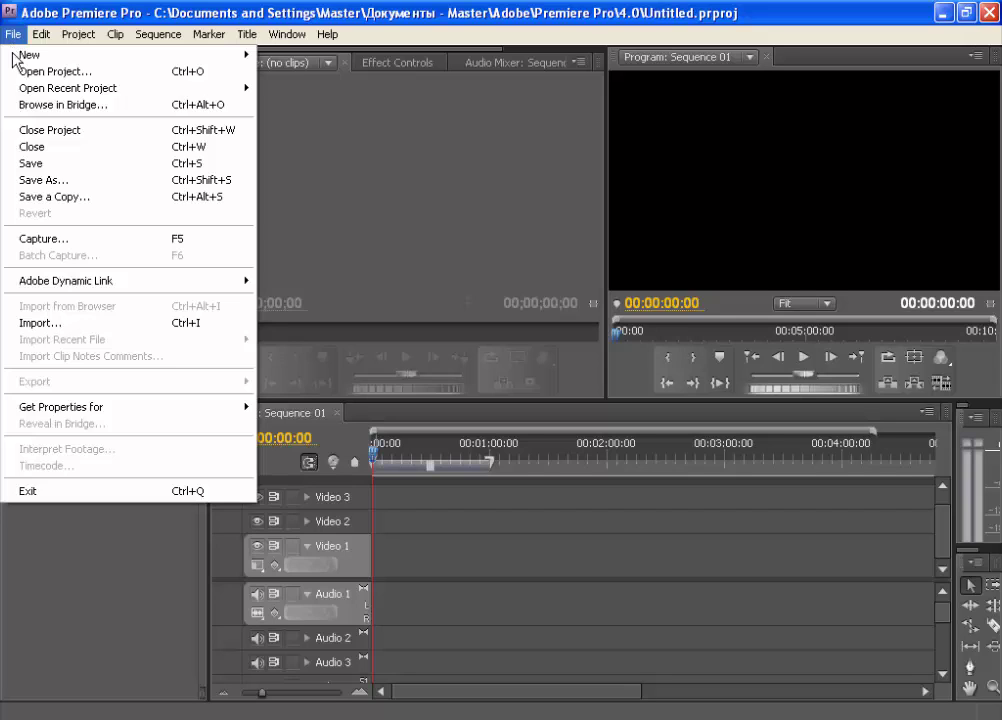
mouse_move(20, 55)
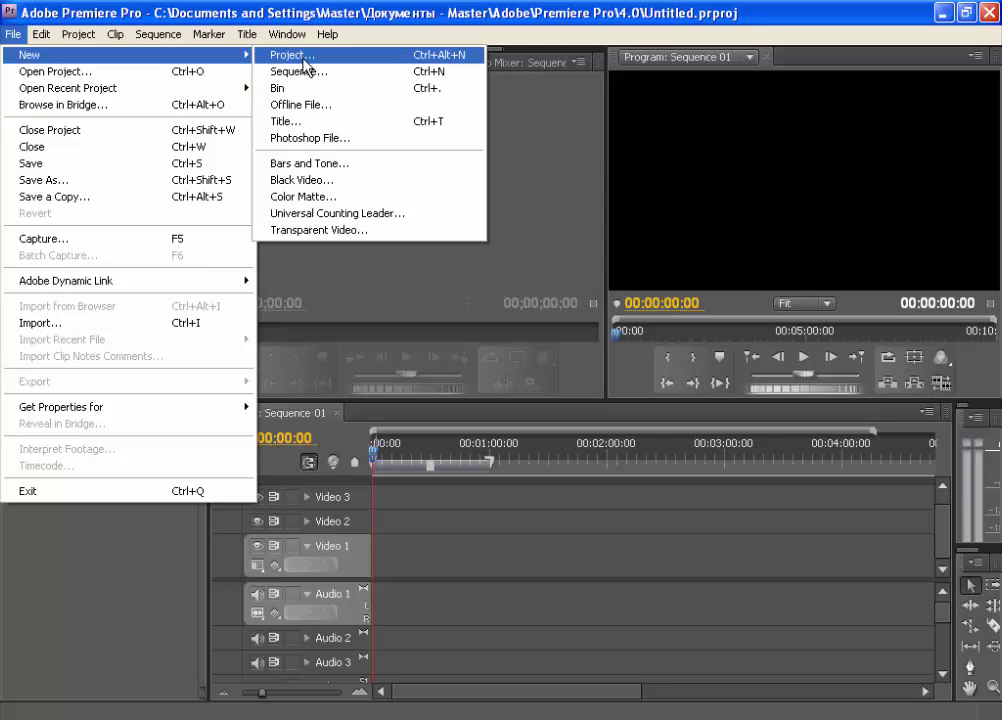
left_click(303, 58)
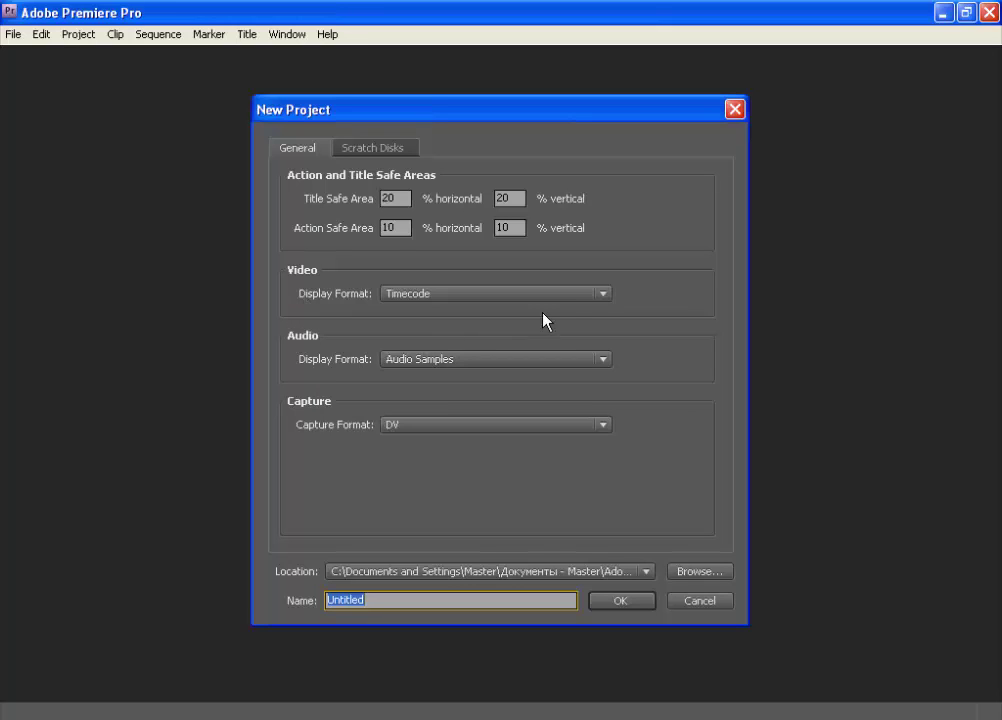
left_click(602, 294)
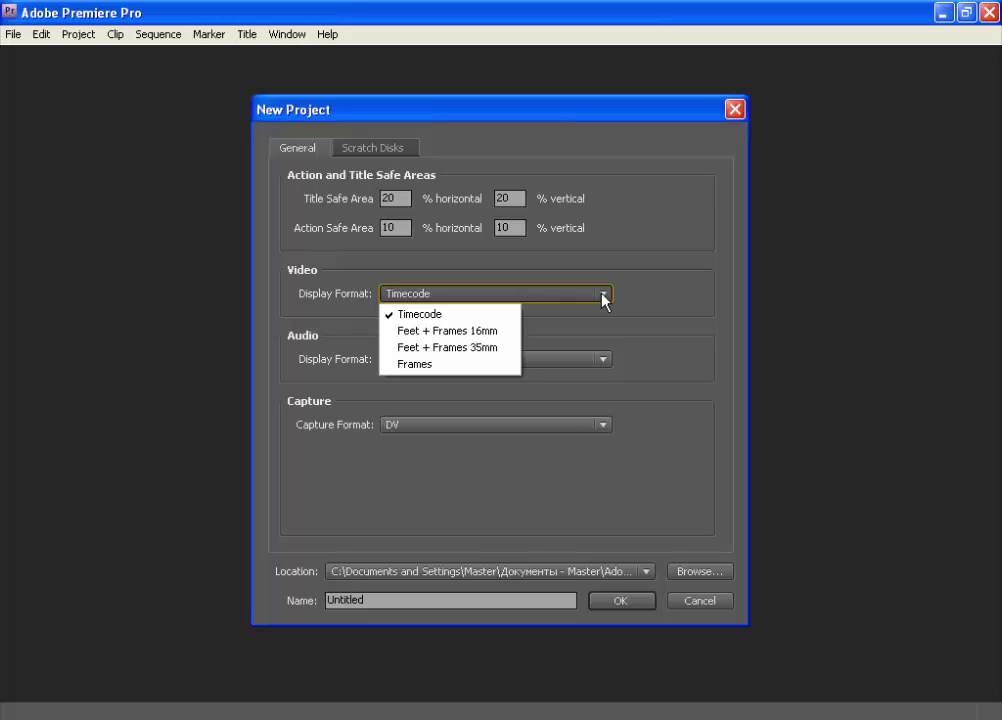
left_click(601, 293)
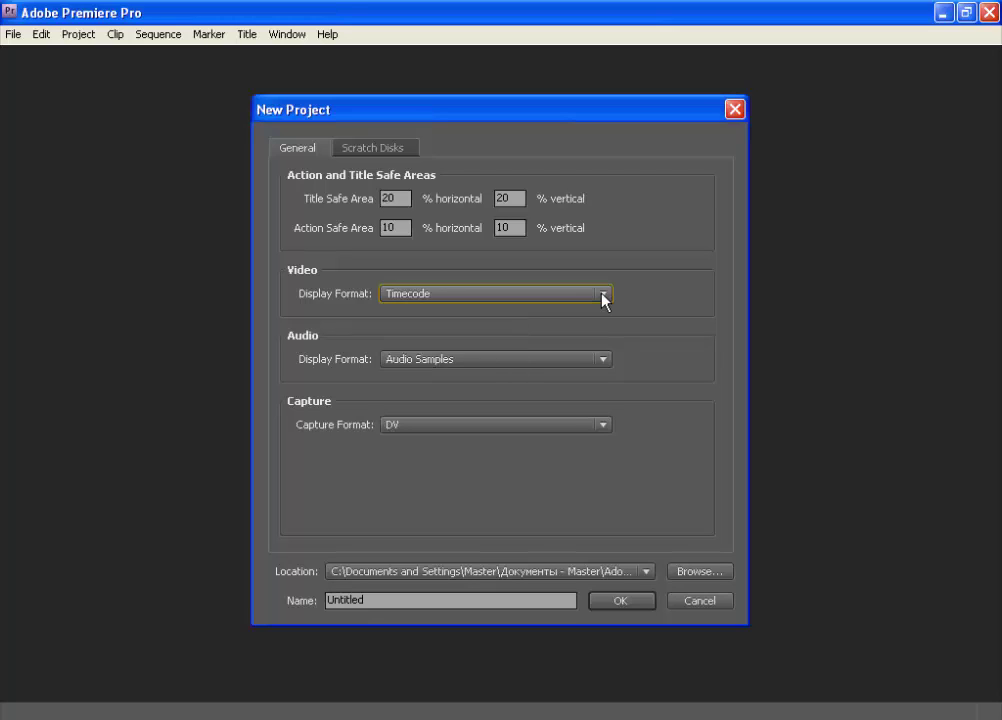
left_click(609, 366)
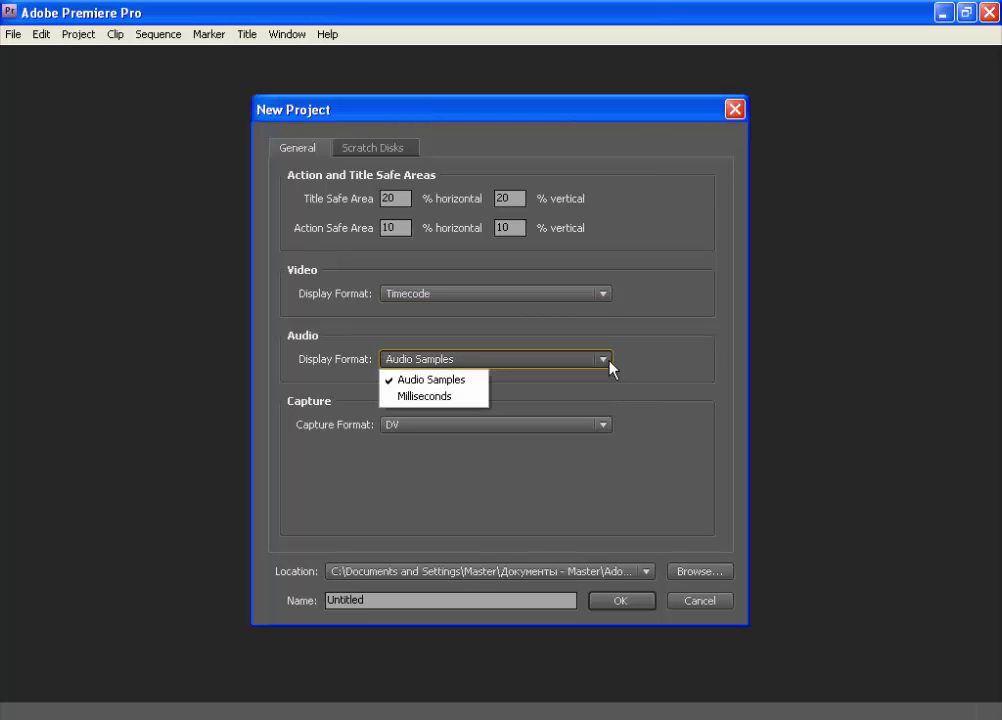
left_click(609, 366)
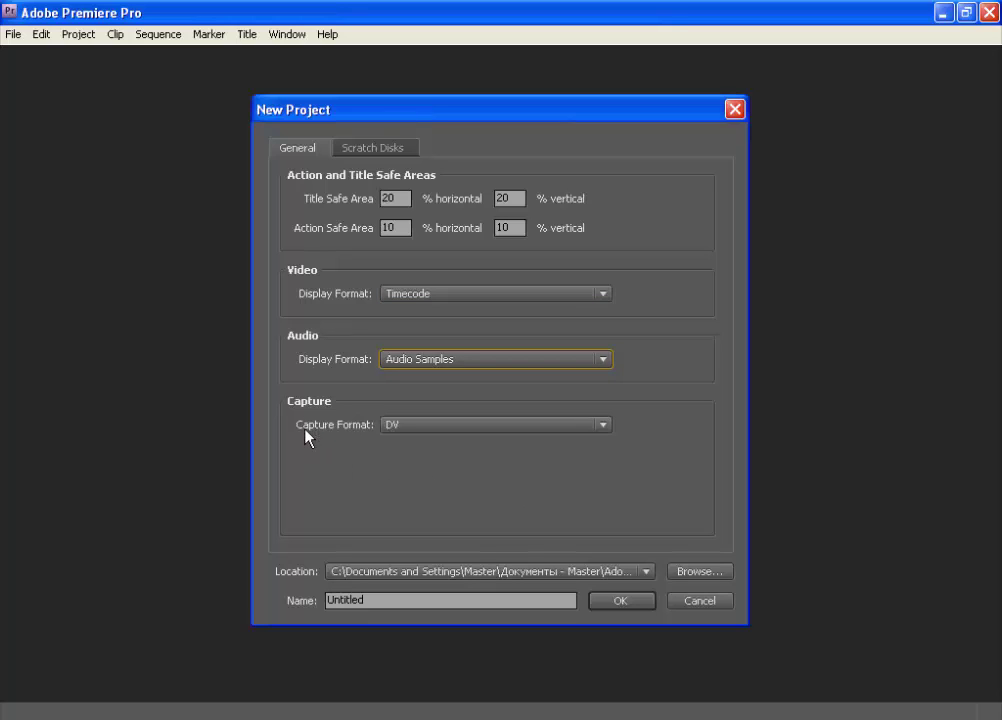
left_click(607, 424)
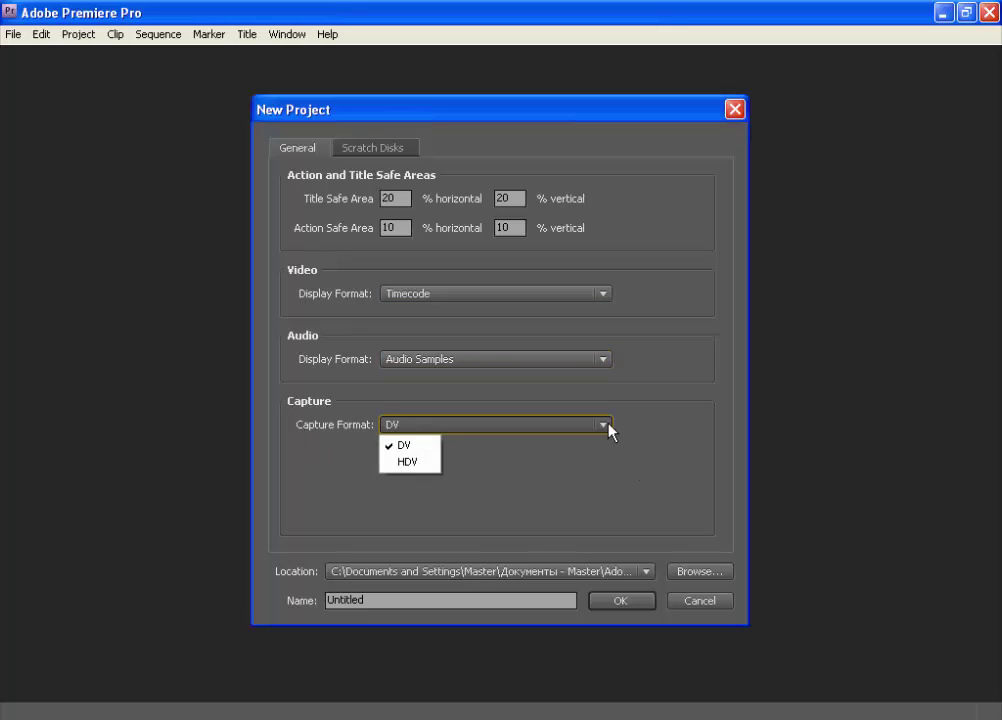
left_click(608, 428)
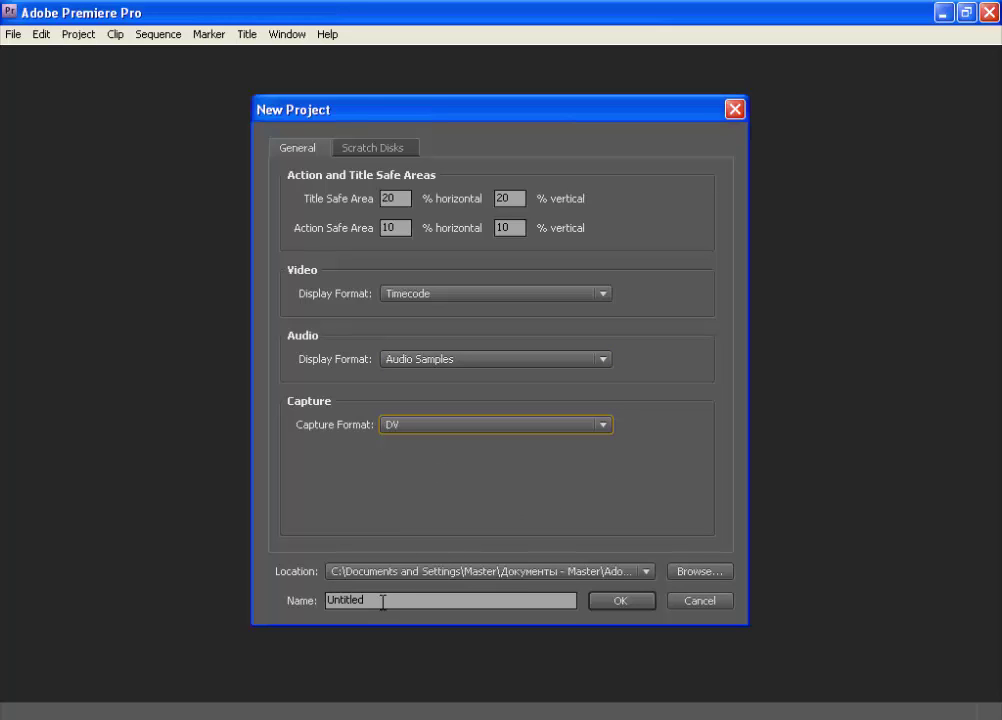
Name the project 'New Video', save it in D:\новое видео, and review the scratch disks
double_click(383, 603)
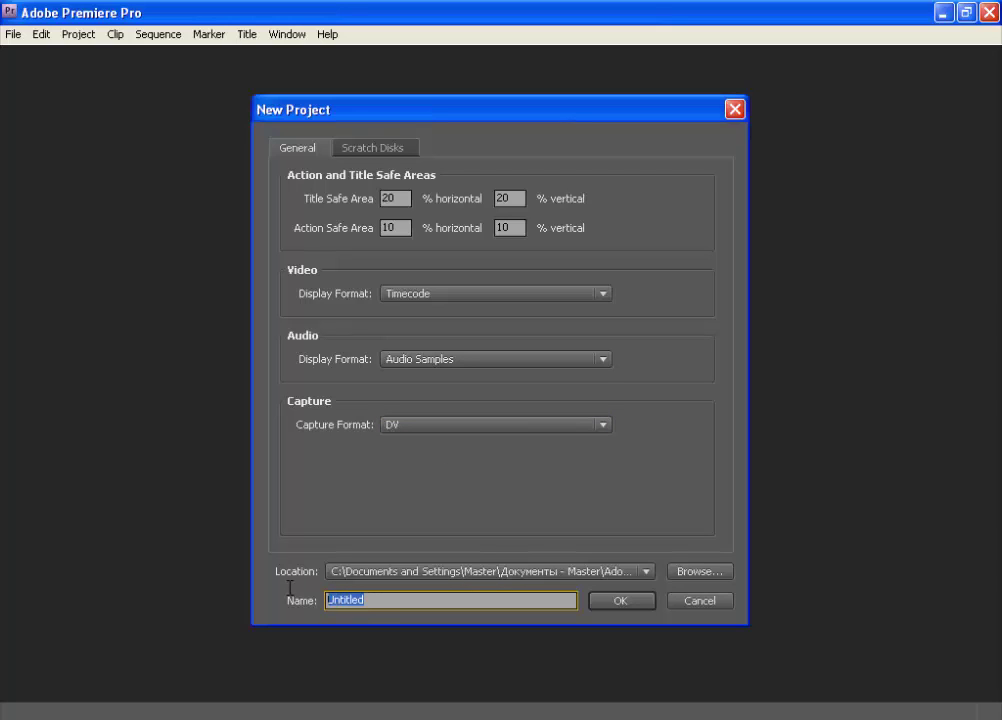
type("N")
type("ew V")
type("i")
type("deo")
left_click(702, 575)
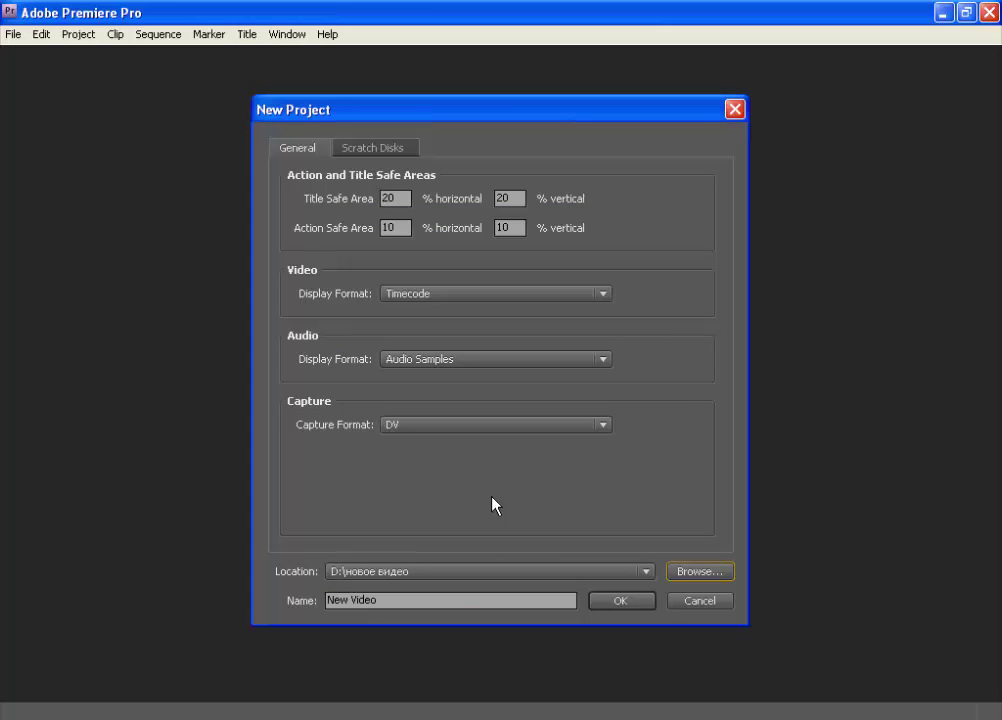
left_click(356, 150)
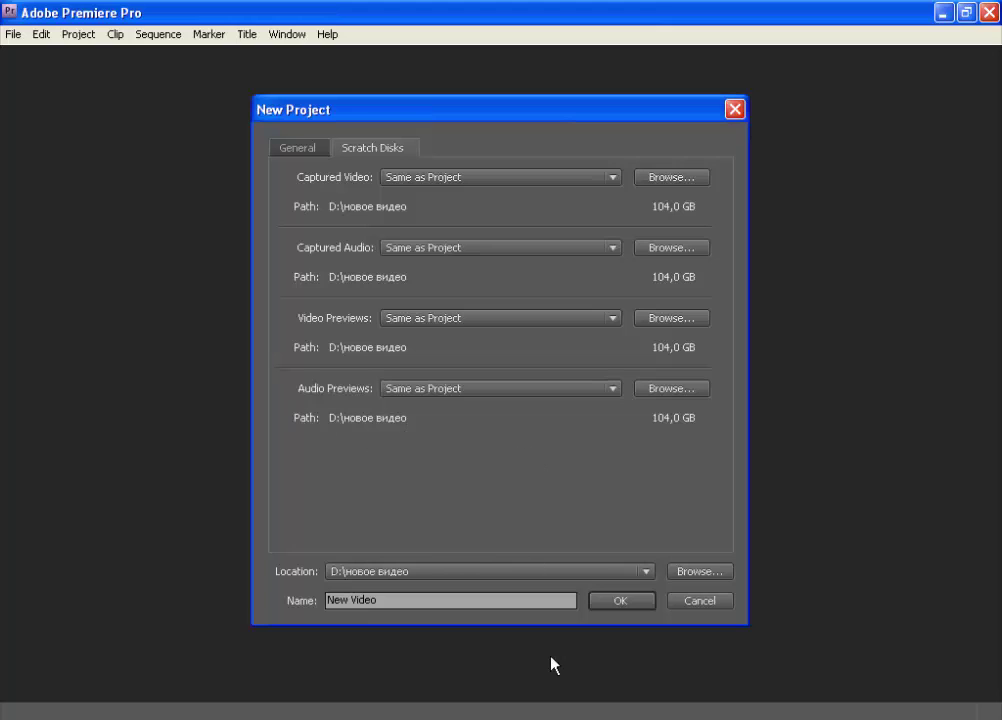
Confirm the New Video project settings with OK
left_click(614, 601)
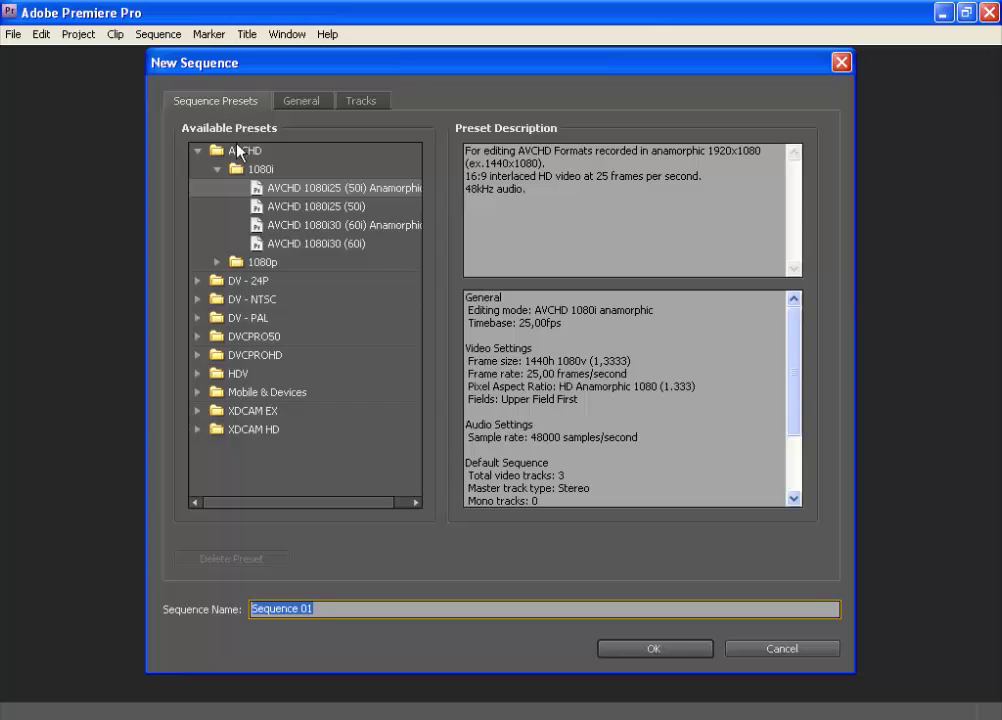
Keep AVCHD 1080i anamorphic, 25,00 fps, HD Anamorphic 1080 (1.333) pixels and 25fps Timecode
left_click(303, 104)
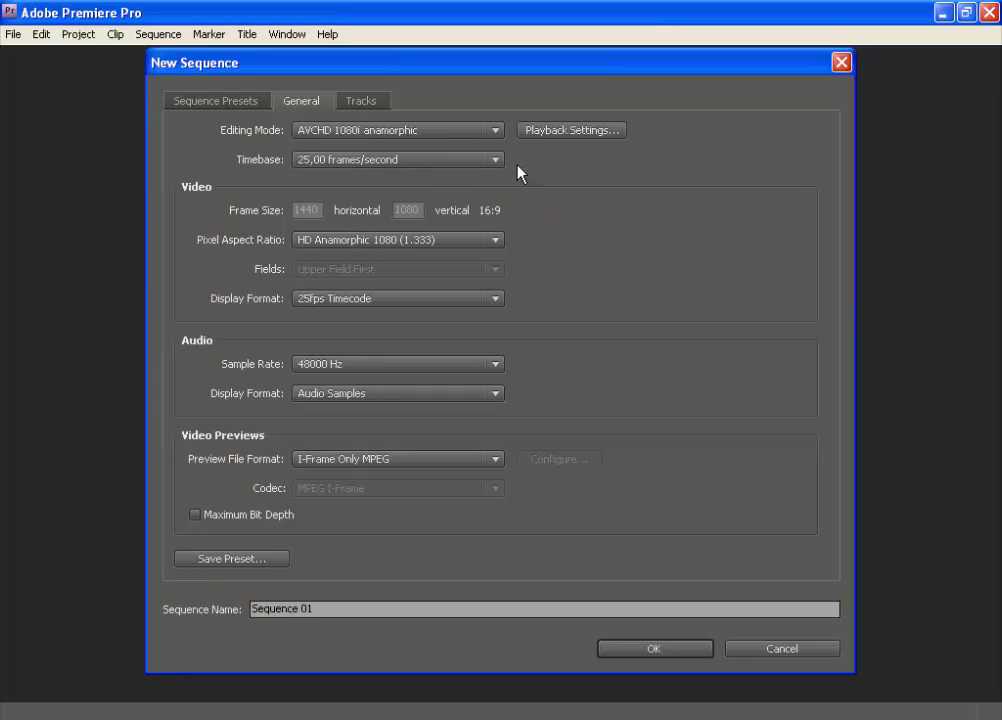
left_click(496, 131)
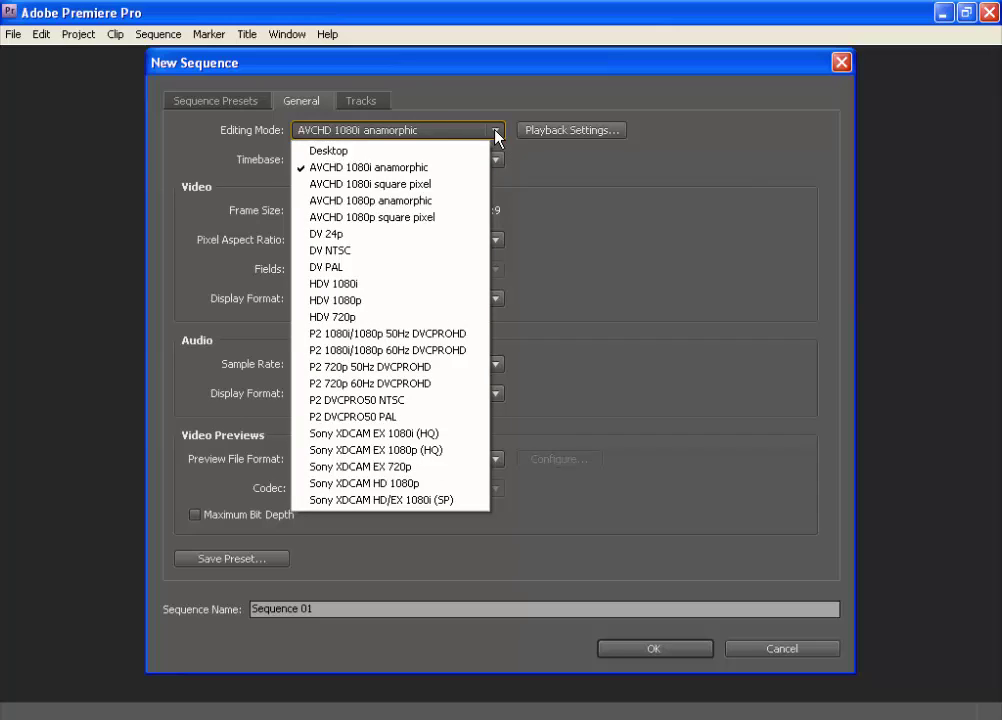
left_click(536, 180)
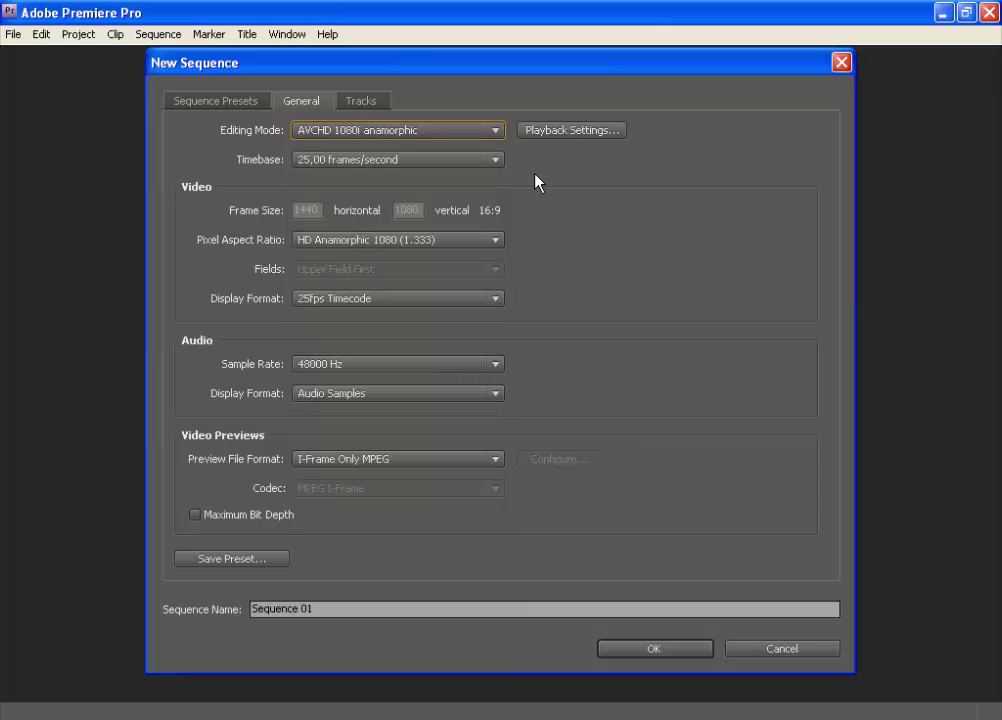
left_click(497, 161)
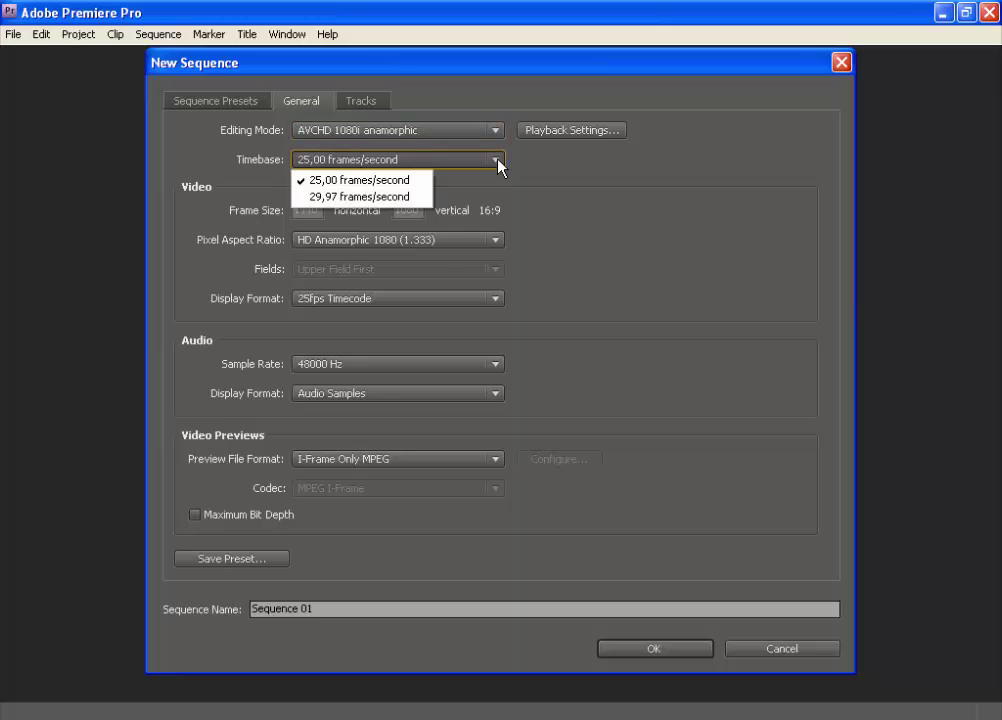
left_click(498, 162)
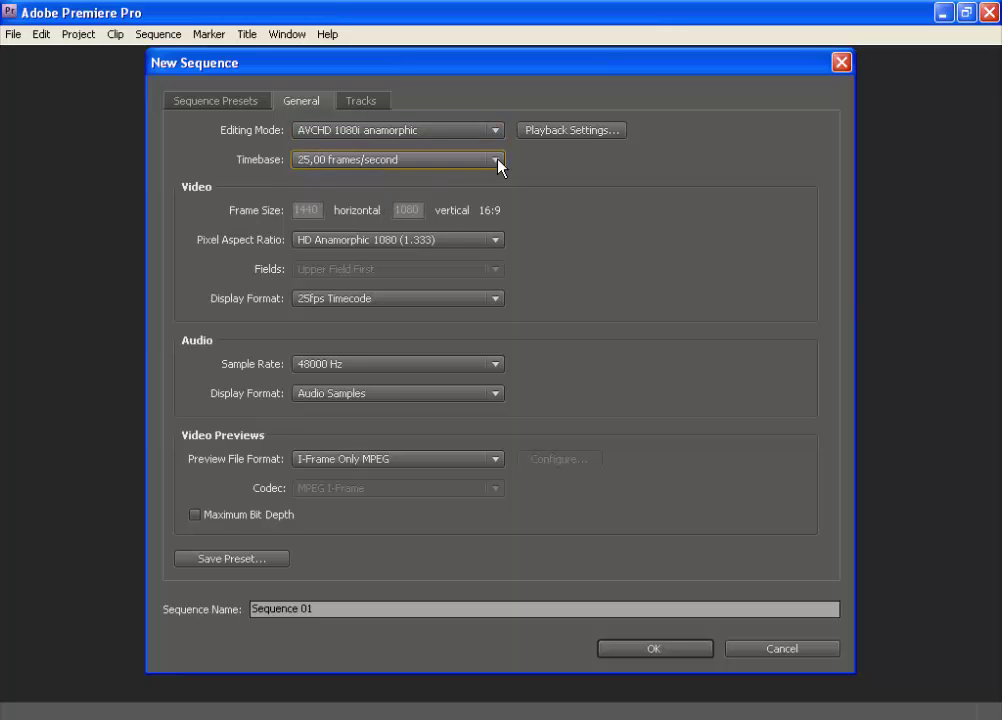
left_click(498, 242)
left_click(498, 243)
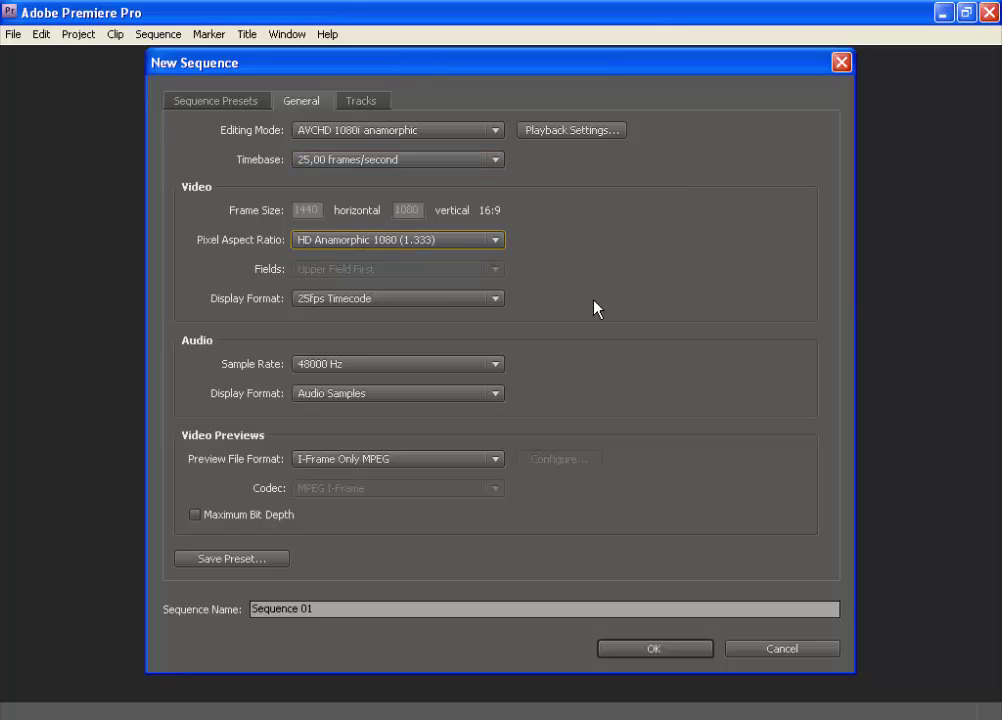
left_click(497, 299)
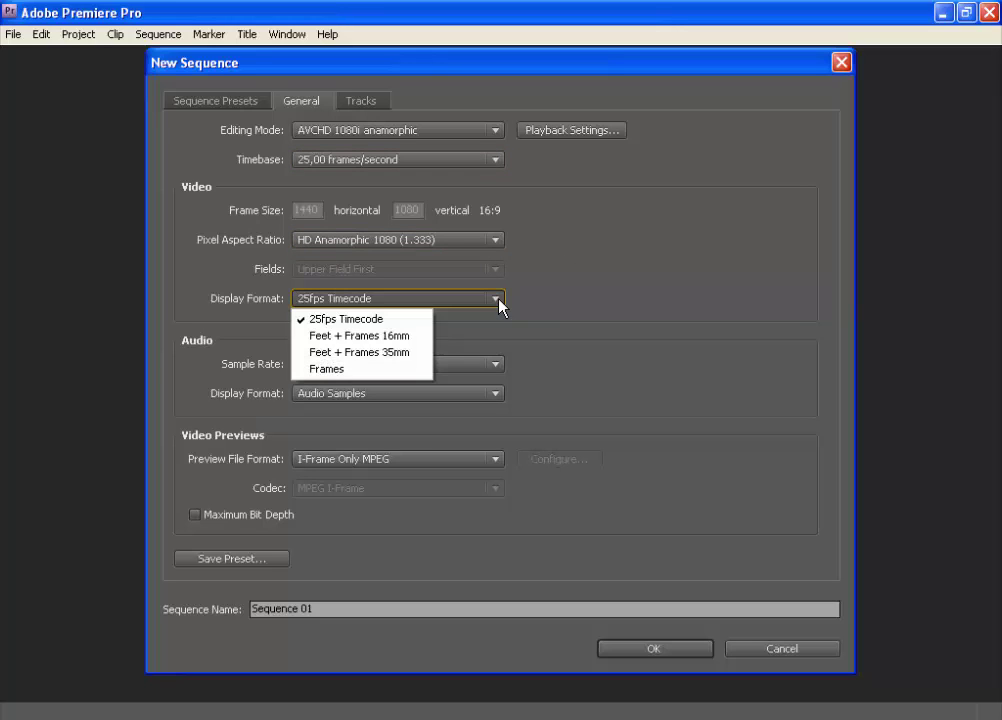
left_click(498, 300)
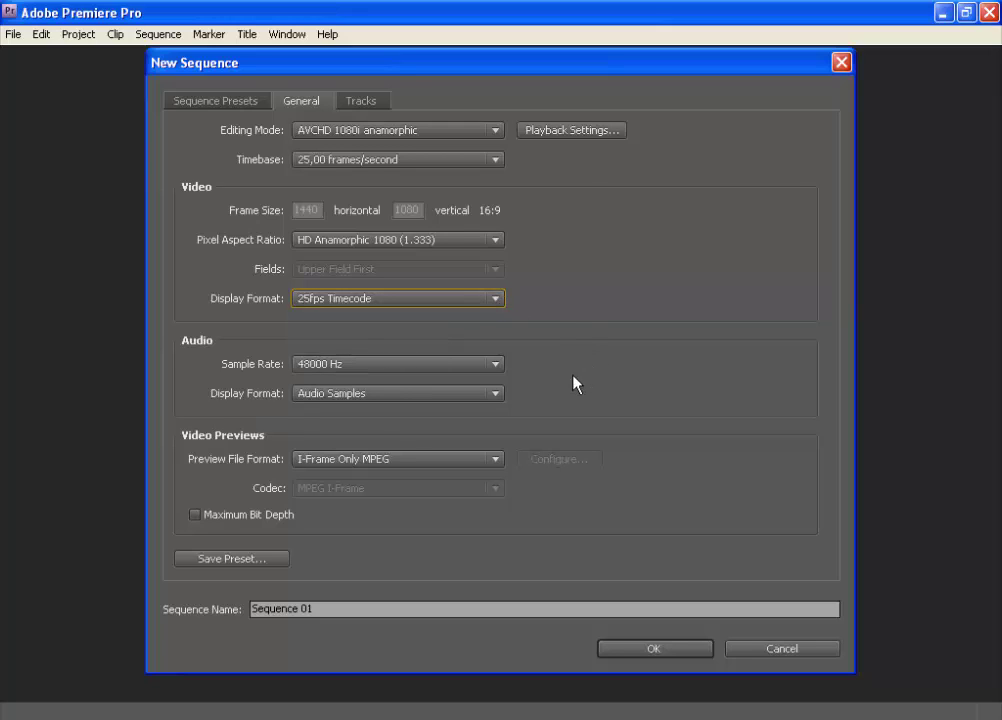
Set audio to 32000 Hz, keeping Audio Samples display and I-Frame Only MPEG previews, and review tracks
left_click(497, 366)
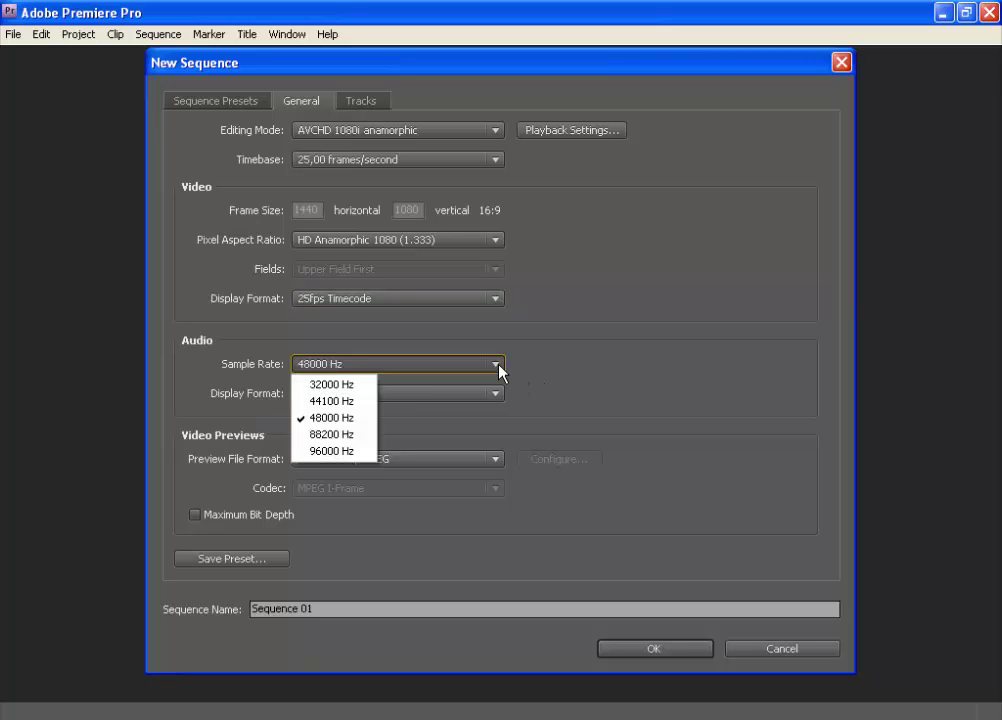
left_click(340, 385)
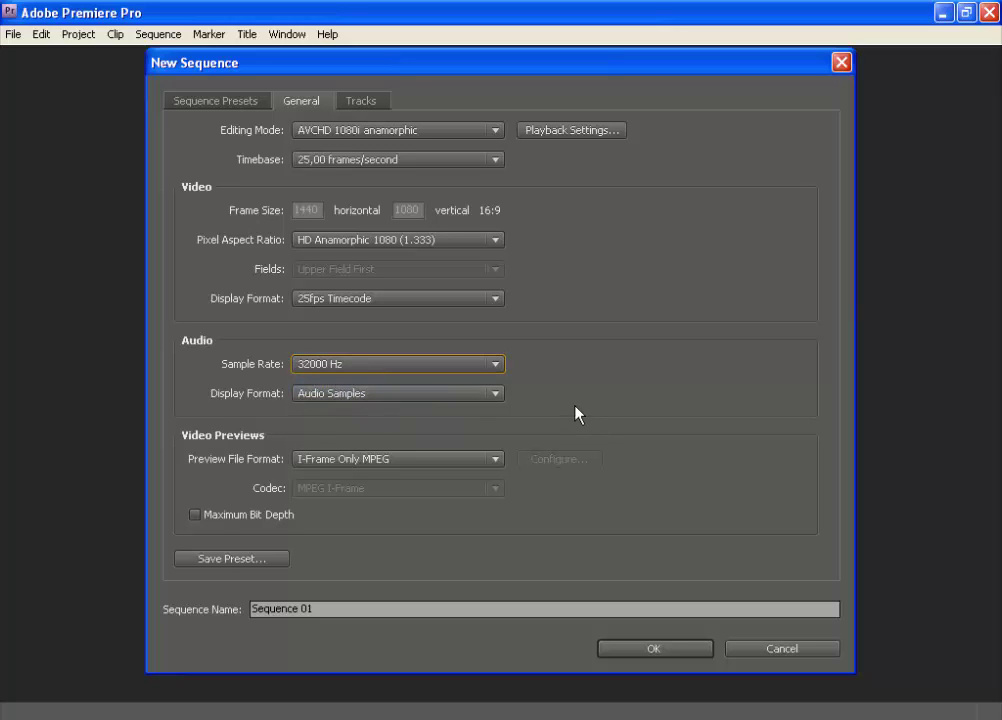
left_click(496, 396)
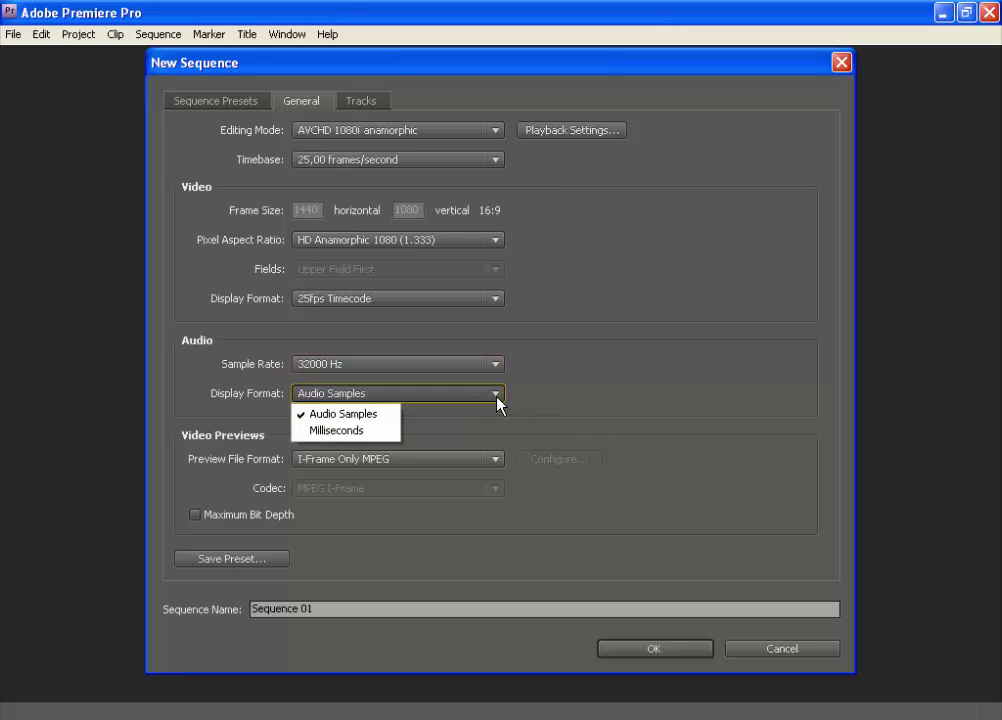
left_click(496, 396)
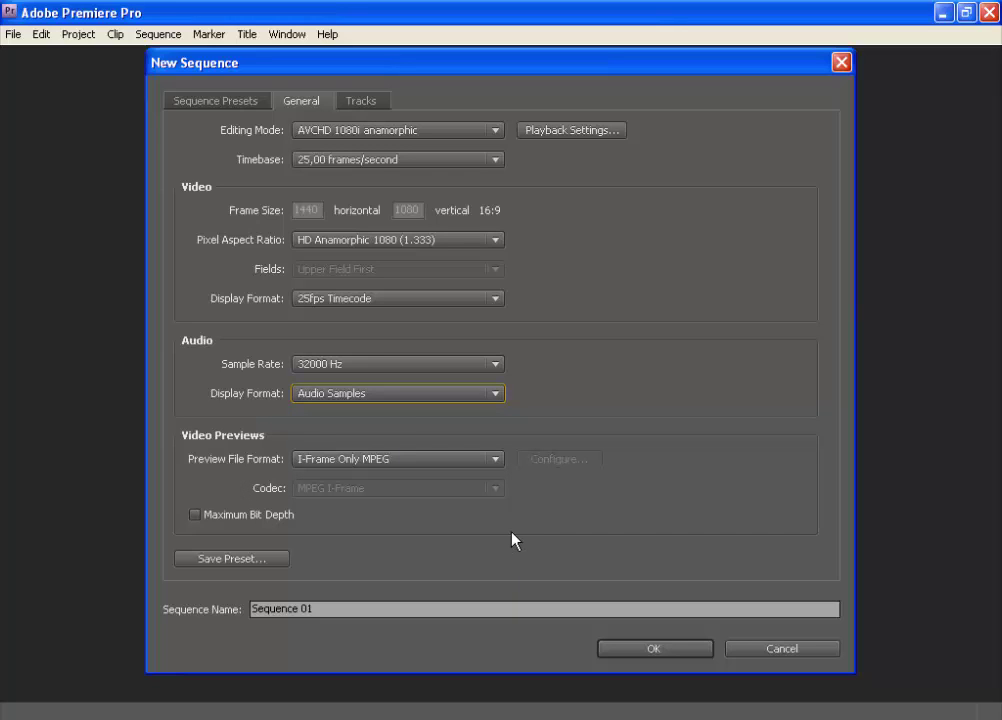
left_click(495, 462)
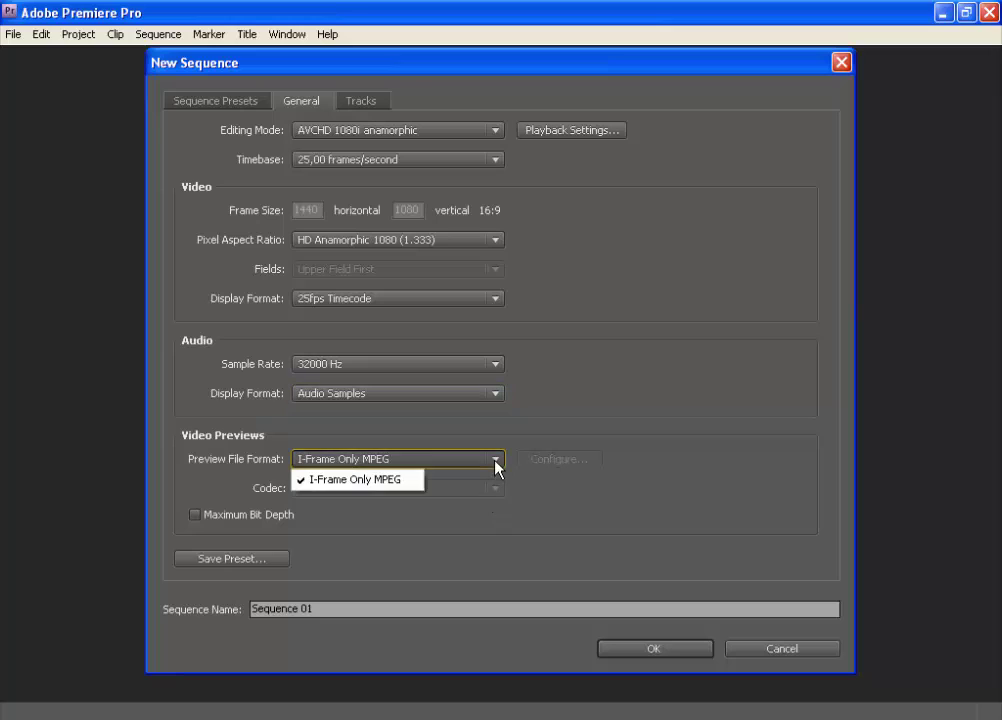
left_click(416, 532)
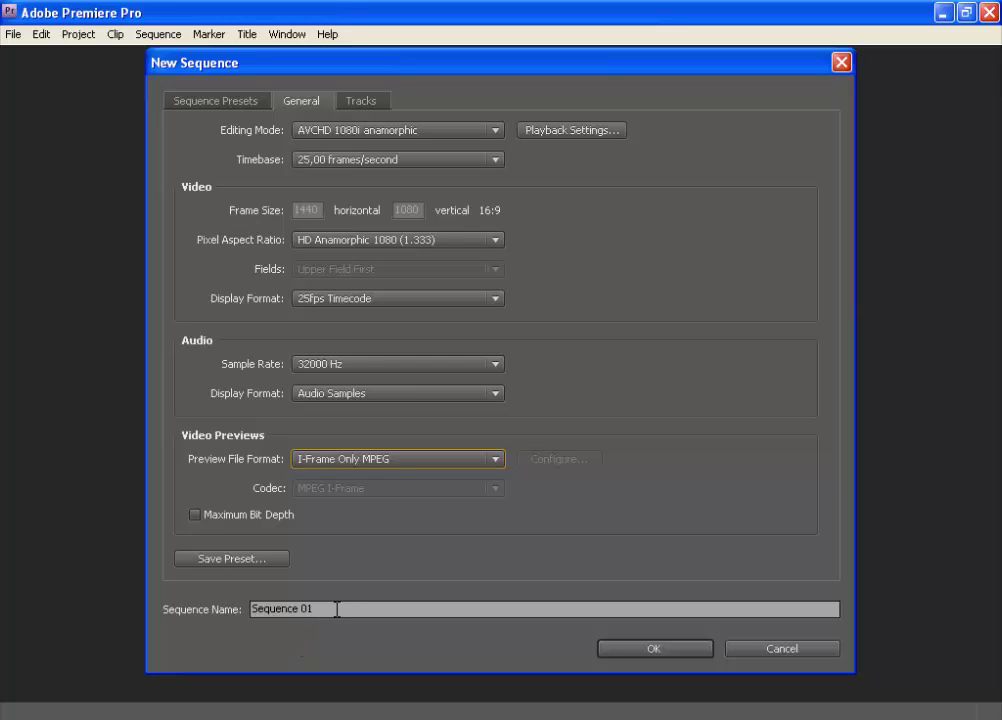
left_click(363, 103)
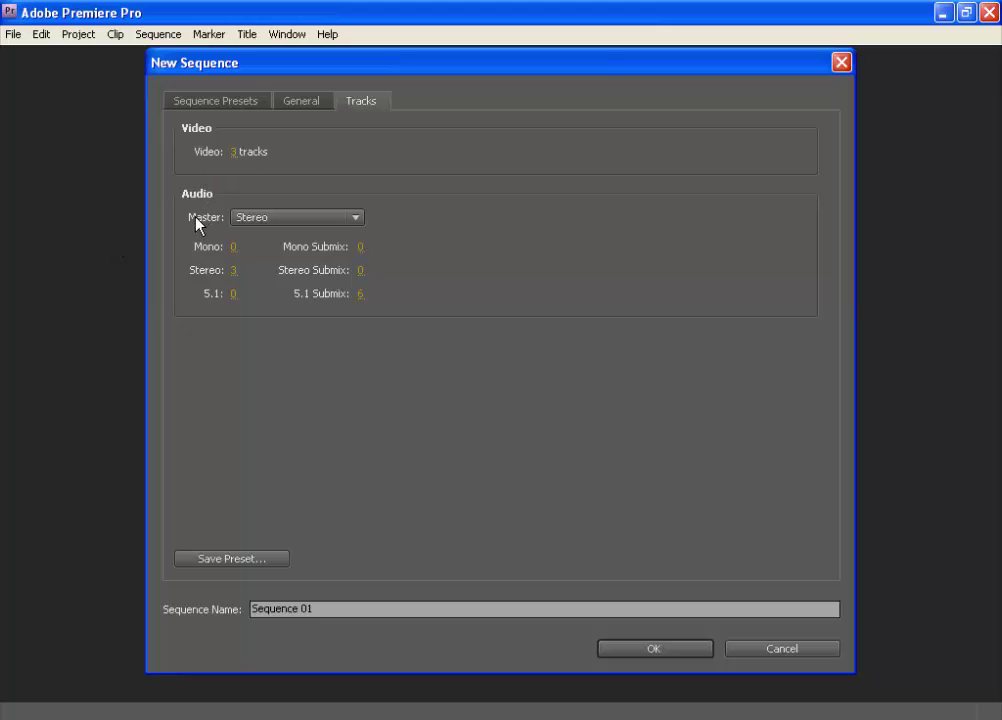
Keep the Stereo master track, recheck the presets and general settings, and create Sequence 01
left_click(358, 219)
left_click(358, 219)
left_click(303, 104)
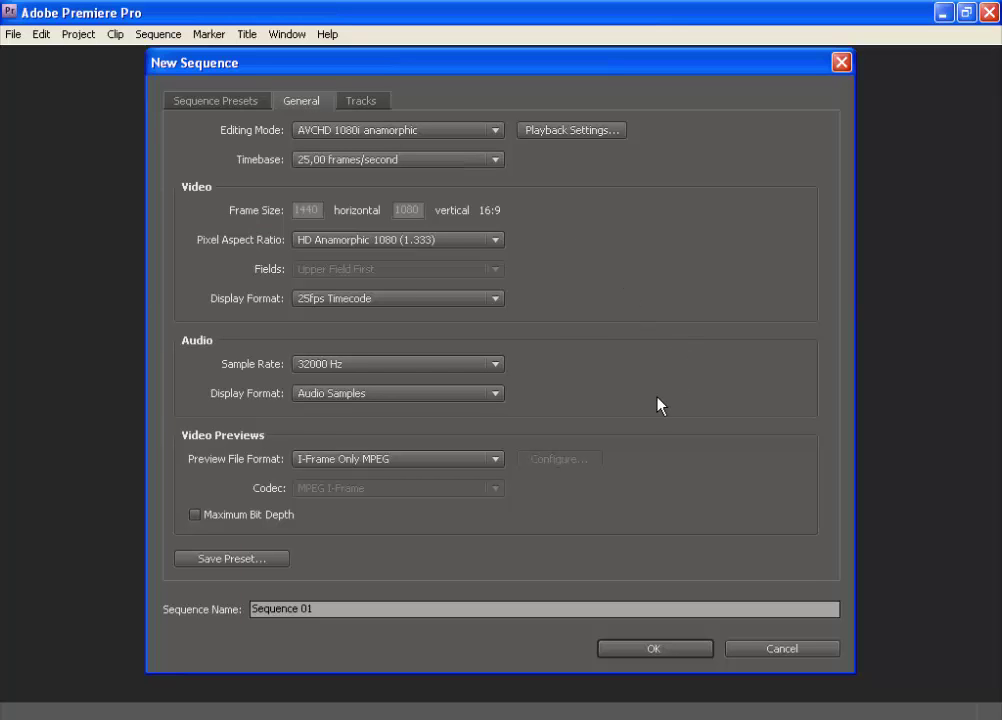
left_click(208, 102)
left_click(287, 103)
left_click(612, 651)
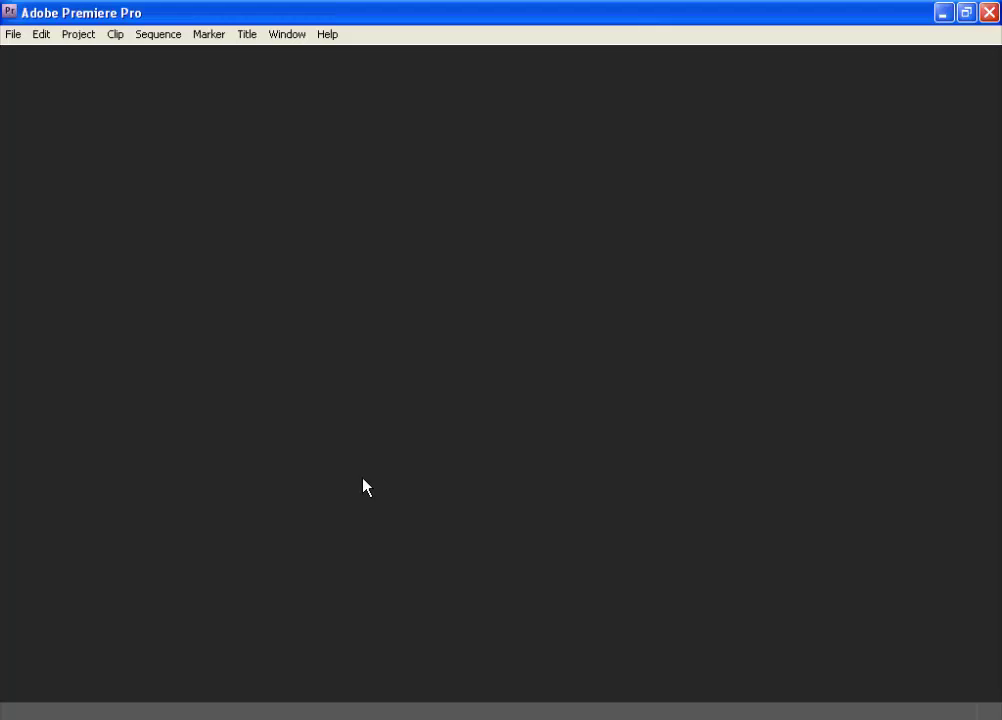